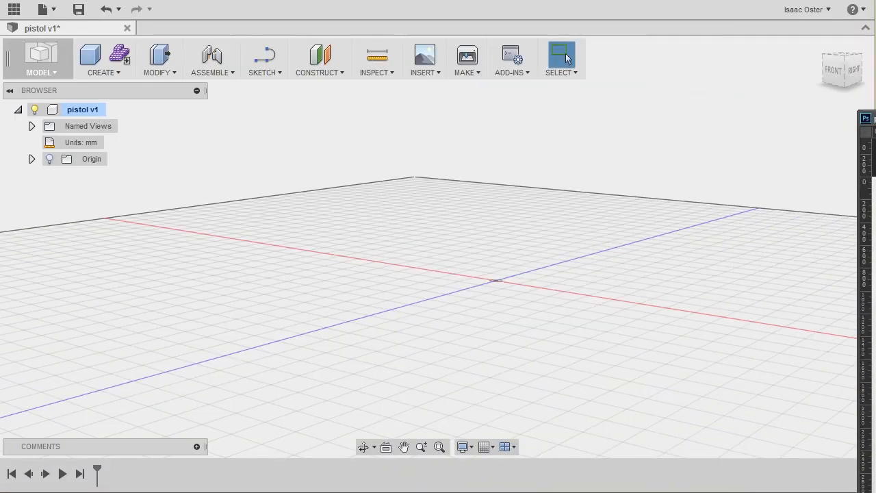
- Examine the pistol reference photos side_right.jpg and side_left.jpg in Photoshop, including their 50 mm scale bars
{"action": "left_click_drag", "start_coordinate": [875, 41], "coordinate": [265, 0]}
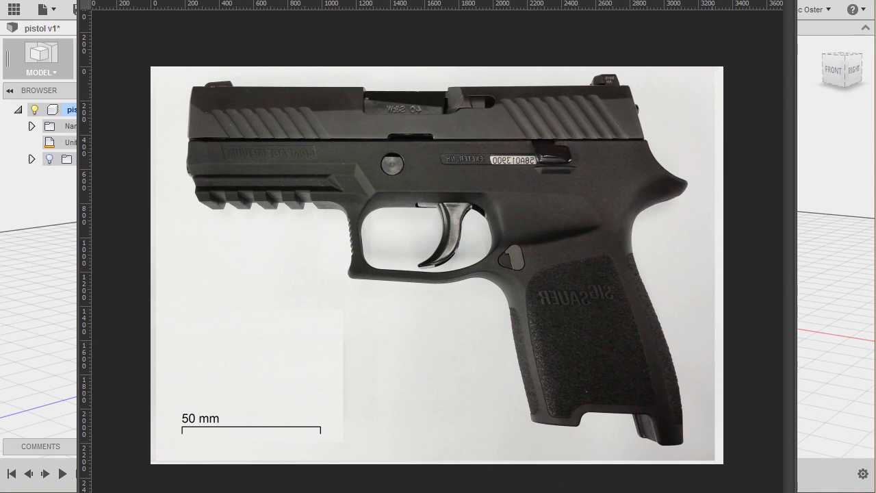
{"action": "left_click_drag", "start_coordinate": [795, 492], "coordinate": [695, 451]}
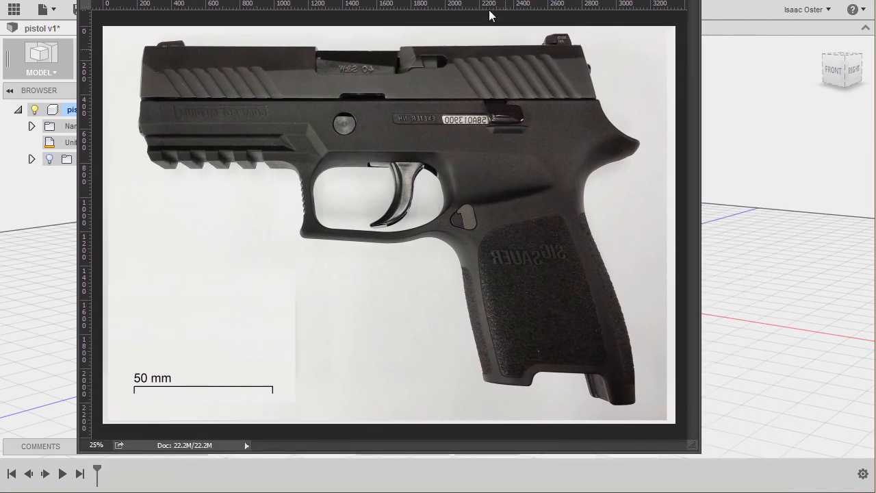
{"action": "mouse_move", "coordinate": [492, 3]}
{"action": "left_mouse_down"}
{"action": "mouse_move", "coordinate": [470, 7]}
{"action": "mouse_move", "coordinate": [482, 13]}
{"action": "left_mouse_up"}
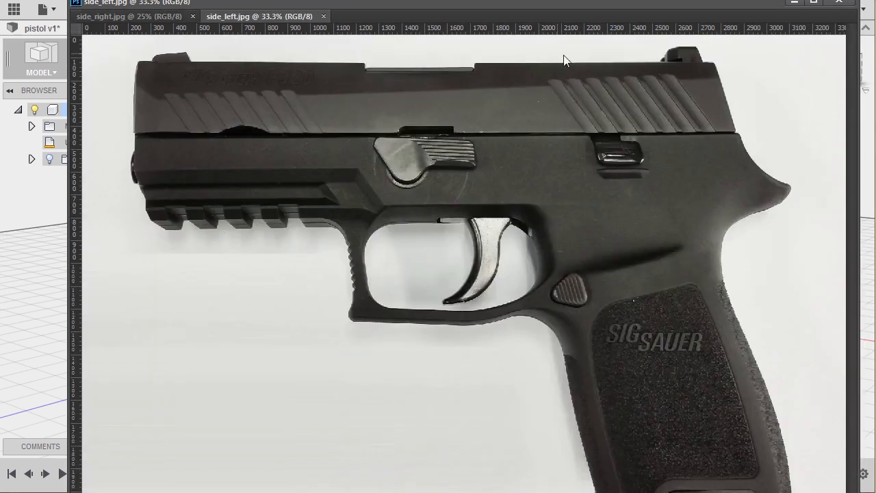
{"action": "key", "text": "ctrl+minus"}
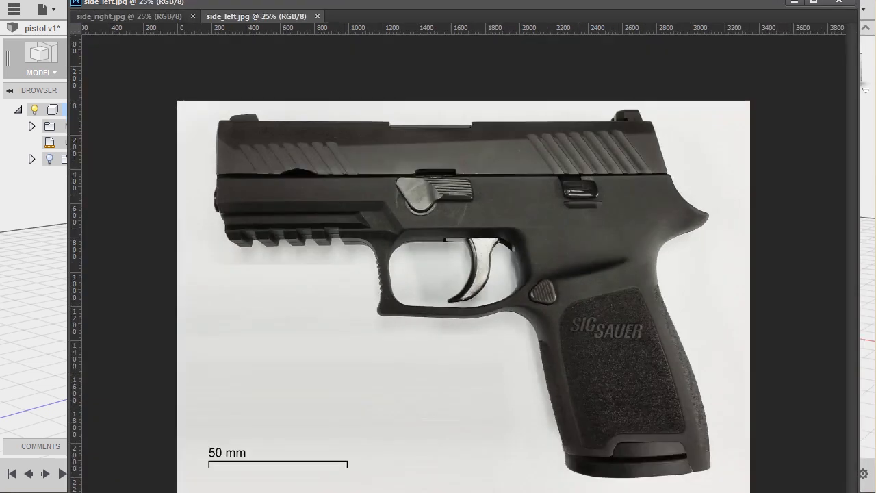
{"action": "left_click_drag", "start_coordinate": [859, 492], "coordinate": [711, 466]}
{"action": "mouse_move", "coordinate": [475, 2]}
{"action": "left_mouse_down"}
{"action": "mouse_move", "coordinate": [495, 240]}
{"action": "mouse_move", "coordinate": [479, 1]}
{"action": "mouse_move", "coordinate": [489, 3]}
{"action": "left_mouse_up"}
{"action": "left_click_drag", "start_coordinate": [321, 19], "coordinate": [299, 194]}
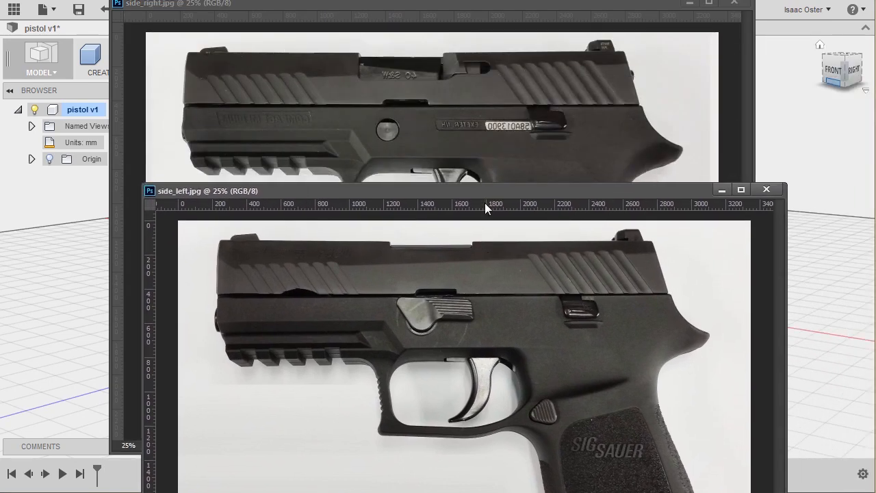
{"action": "left_click_drag", "start_coordinate": [484, 194], "coordinate": [875, 89]}
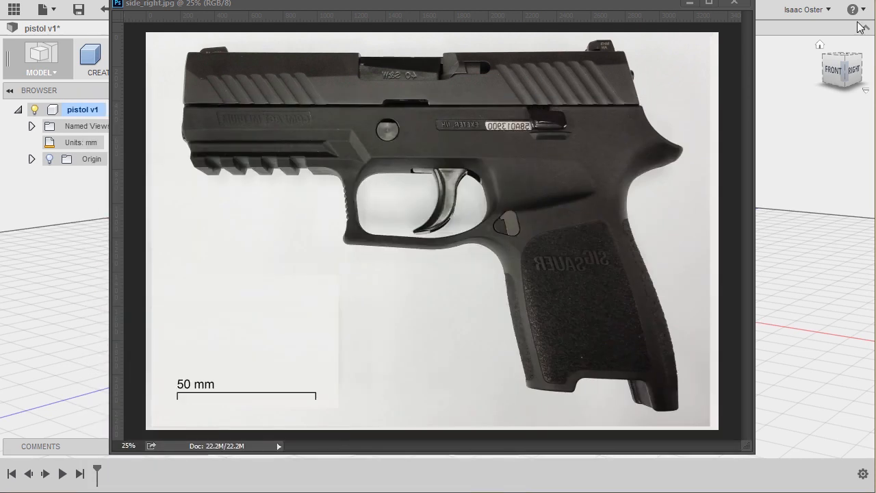
{"action": "left_click_drag", "start_coordinate": [637, 2], "coordinate": [875, 7]}
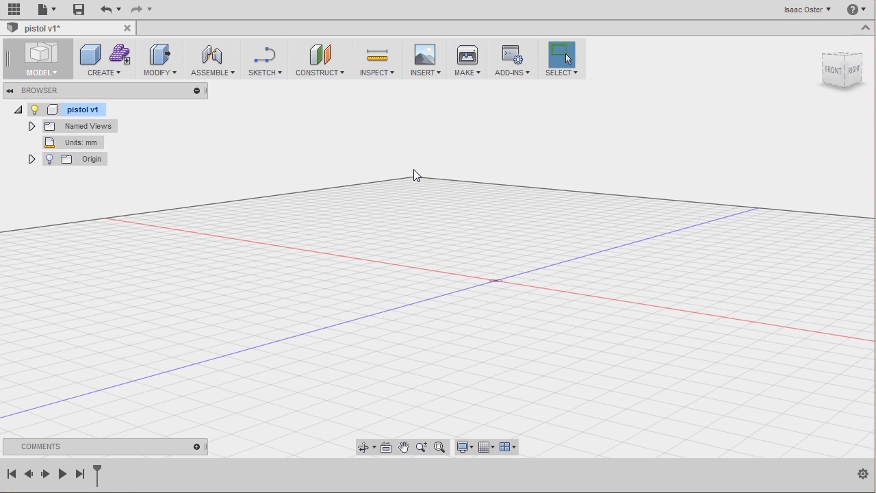
- Create a new component in the pistol assembly, name it slide, and make it the active component
{"action": "right_click", "coordinate": [86, 110]}
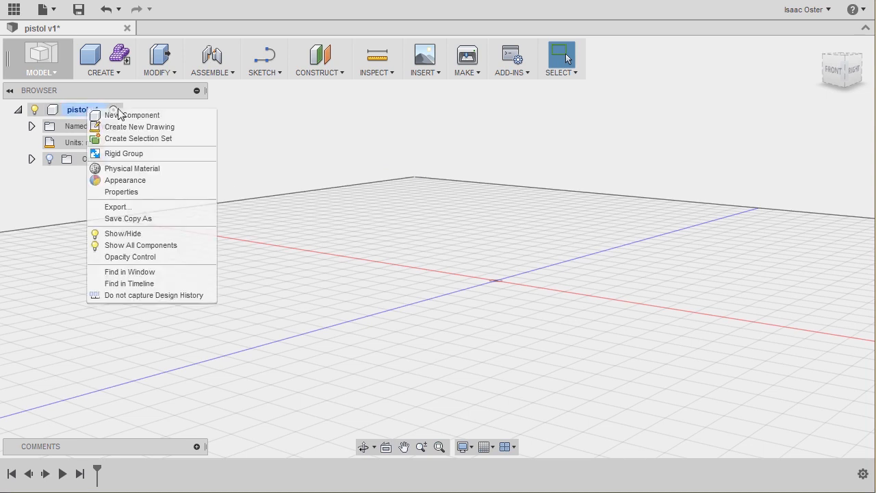
{"action": "left_click", "coordinate": [157, 116]}
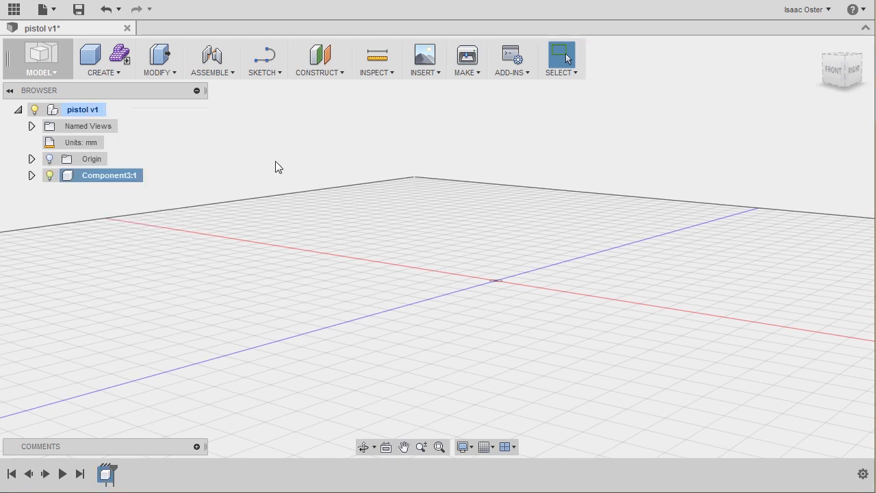
{"action": "double_click", "coordinate": [119, 174]}
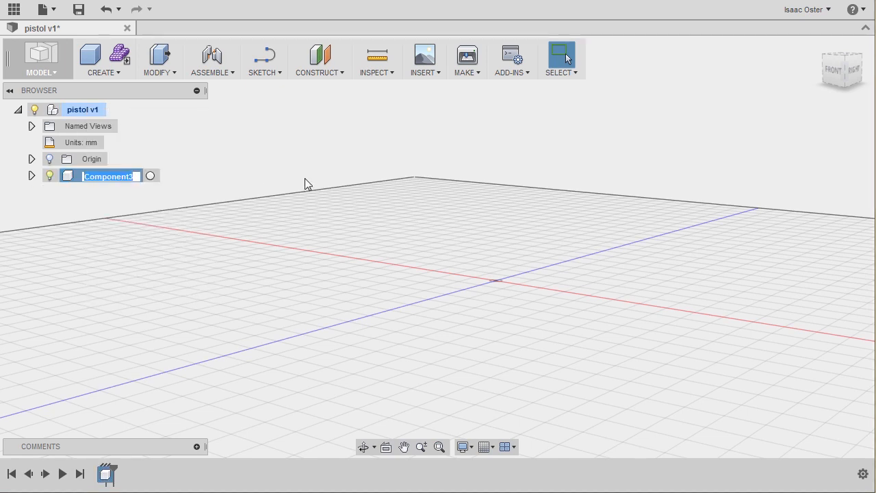
{"action": "type", "text": "slide"}
{"action": "key", "text": "Return"}
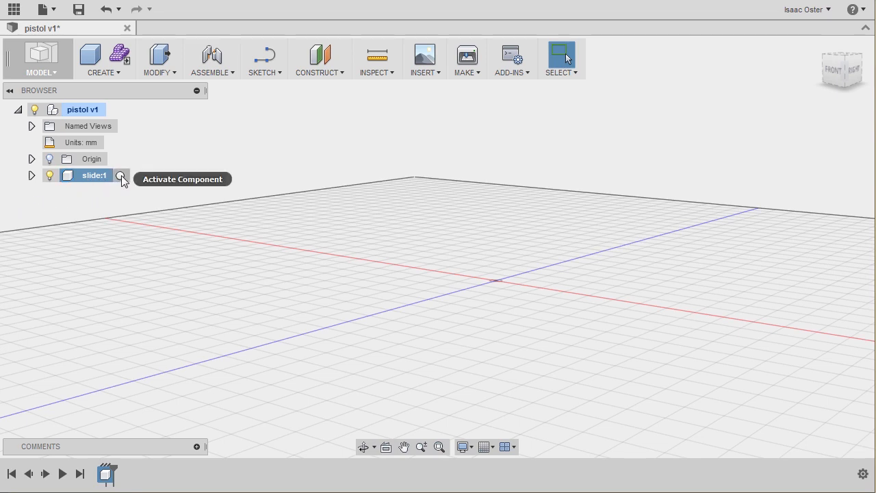
{"action": "left_click", "coordinate": [120, 176]}
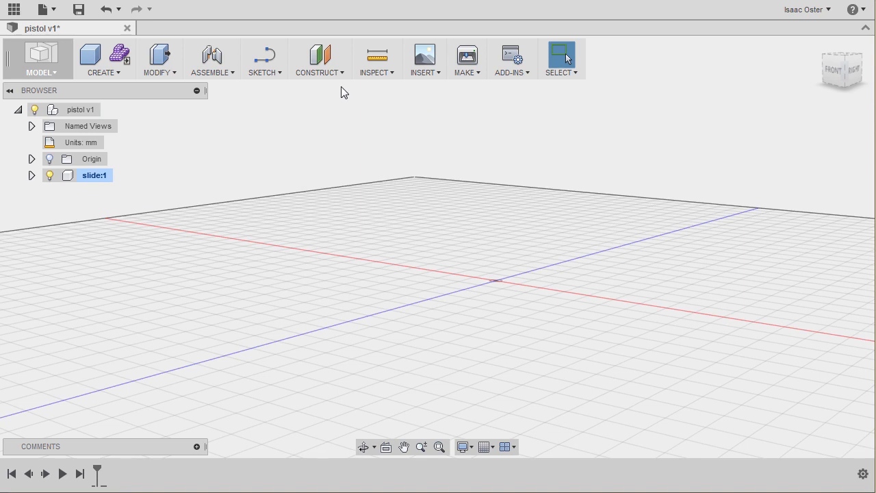
- Attach the side_left reference image as a canvas on the vertical origin plane that faces the right view
{"action": "left_click", "coordinate": [434, 73]}
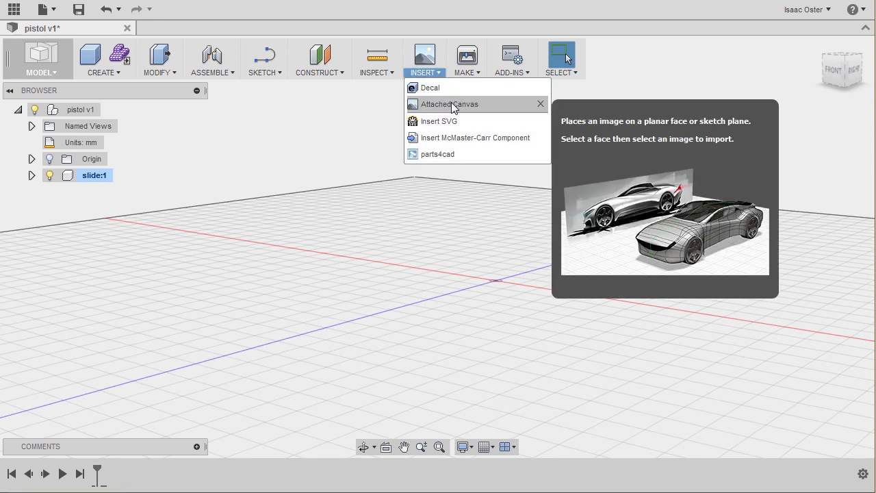
{"action": "left_click", "coordinate": [456, 104]}
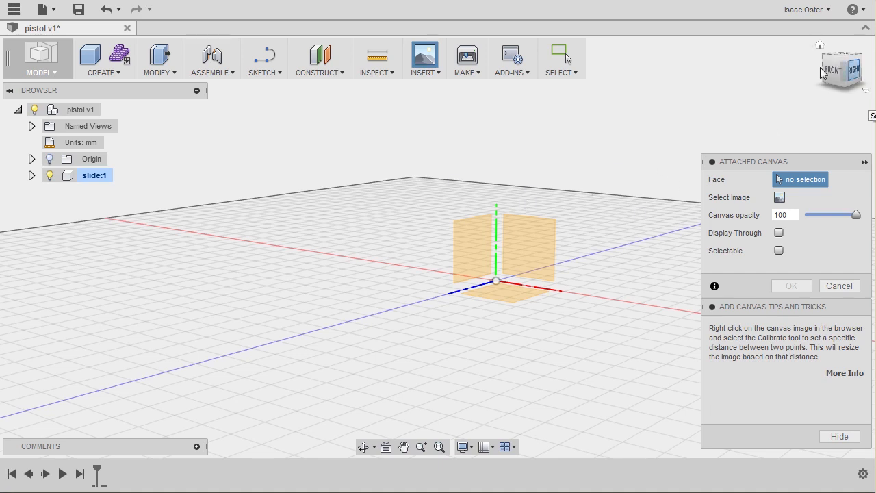
{"action": "left_click", "coordinate": [470, 247]}
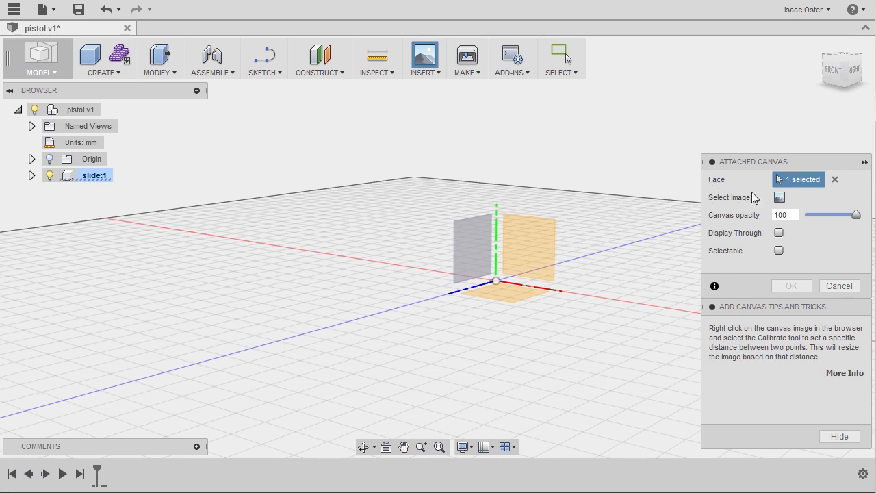
{"action": "left_click", "coordinate": [780, 197]}
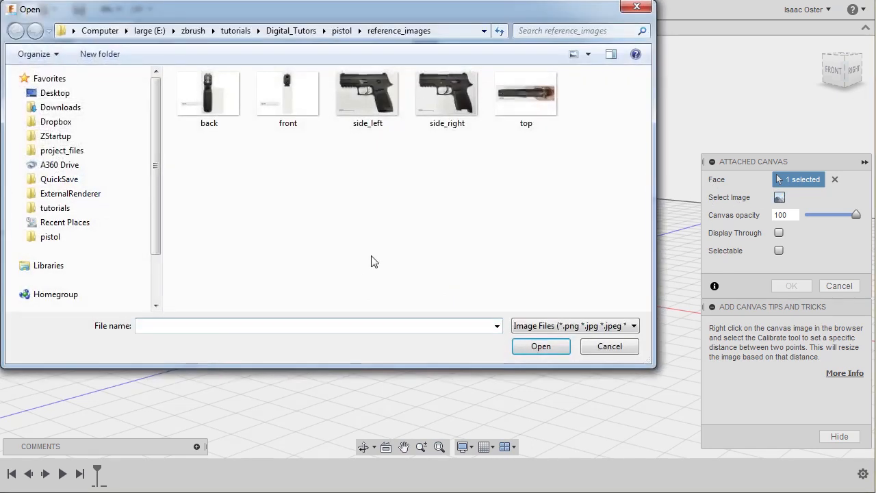
{"action": "left_click", "coordinate": [368, 96]}
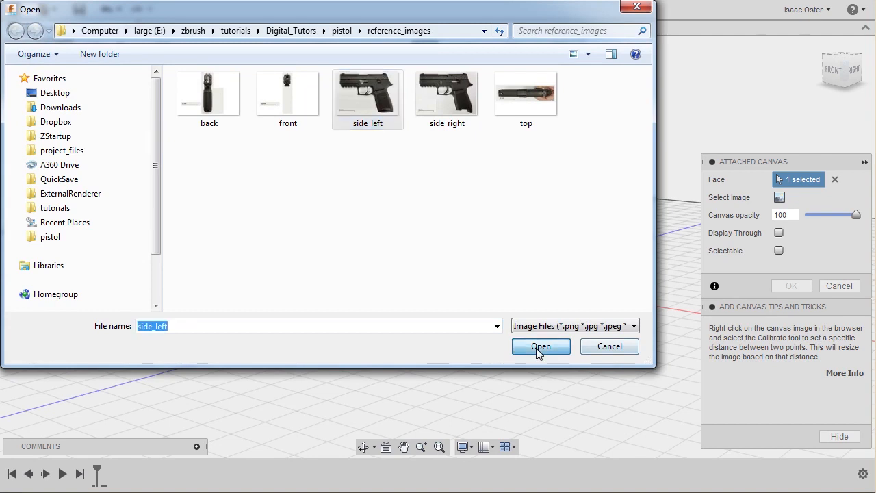
{"action": "left_click", "coordinate": [540, 346]}
- Rotate the side_left canvas by -90 degrees so the pistol sits upright, and accept the placement
{"action": "left_click_drag", "start_coordinate": [451, 292], "coordinate": [496, 199]}
{"action": "middle_click_drag", "start_coordinate": [501, 325], "coordinate": [389, 358], "text": "shift"}
{"action": "scroll", "coordinate": [397, 349], "scroll_direction": "down", "scroll_amount": 2}
{"action": "scroll", "coordinate": [421, 347], "scroll_direction": "up", "scroll_amount": 5}
{"action": "middle_click_drag", "start_coordinate": [412, 284], "coordinate": [387, 338]}
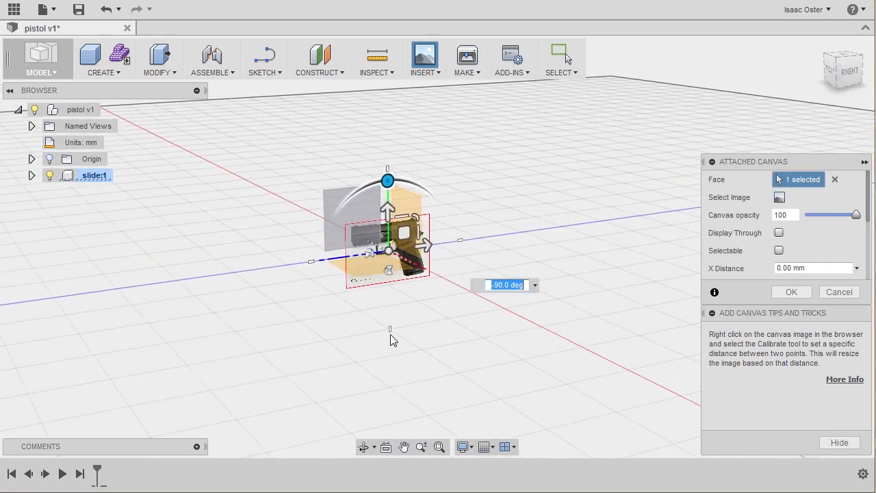
{"action": "left_click", "coordinate": [791, 293]}
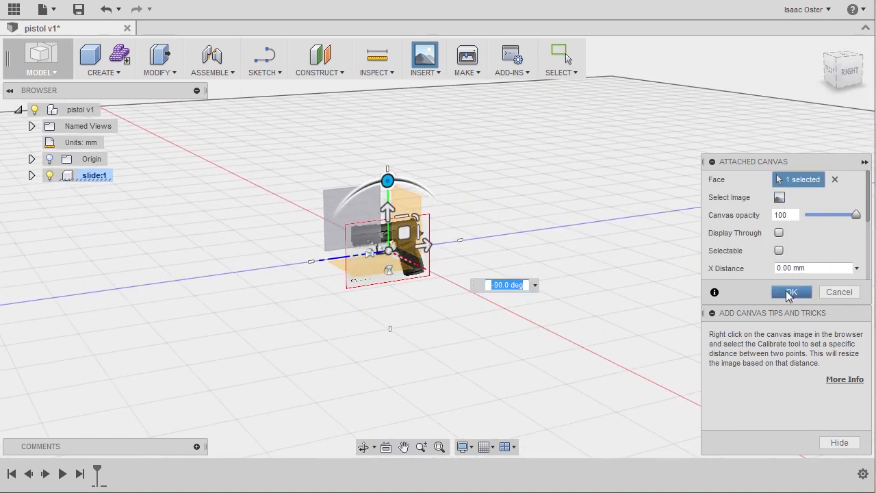
- Calibrate the side_left canvas by picking both ends of its scale bar and setting the distance to 50 mm
{"action": "left_click", "coordinate": [31, 175]}
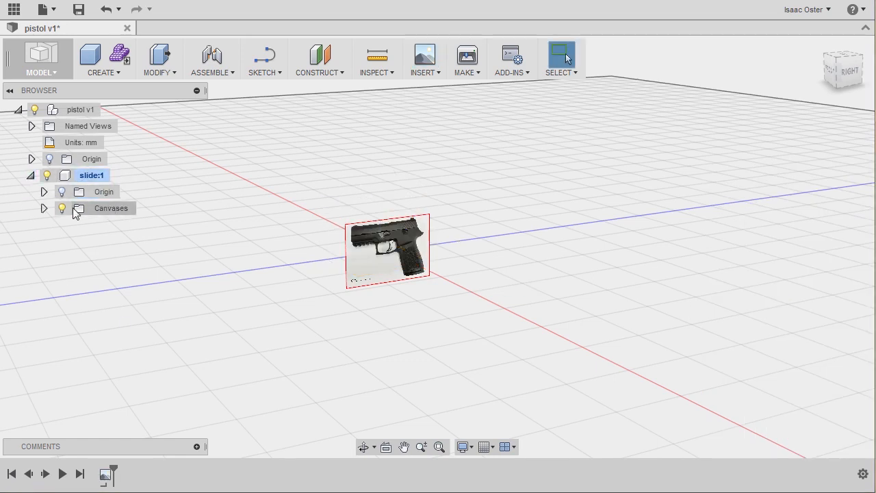
{"action": "left_click", "coordinate": [44, 208]}
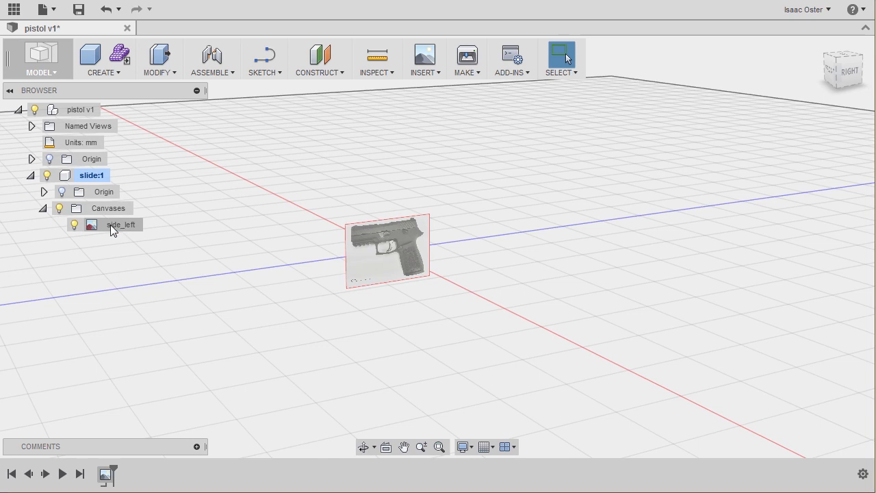
{"action": "right_click", "coordinate": [110, 225]}
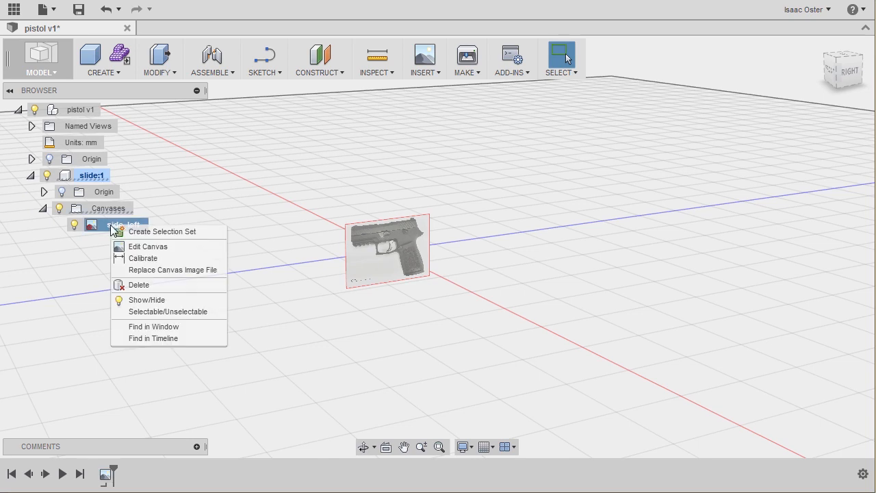
{"action": "left_click", "coordinate": [143, 258]}
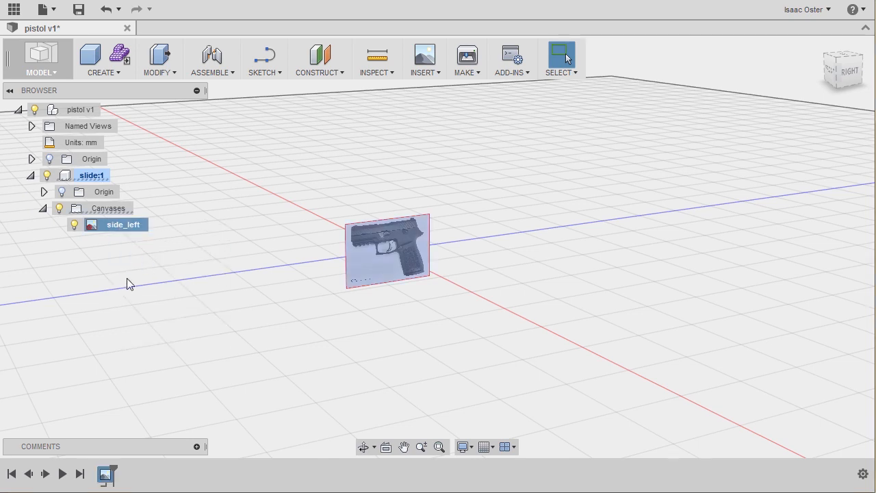
{"action": "left_click", "coordinate": [848, 72]}
{"action": "scroll", "coordinate": [478, 329], "scroll_direction": "up", "scroll_amount": 6}
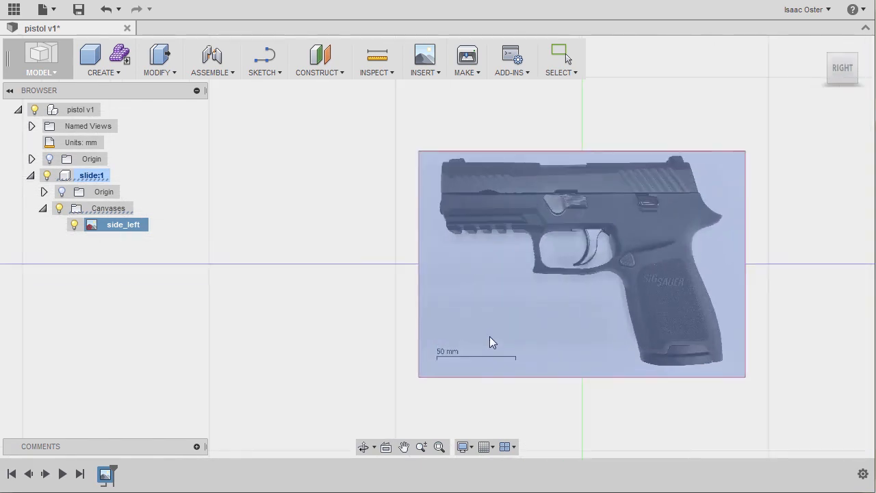
{"action": "scroll", "coordinate": [325, 291], "scroll_direction": "up", "scroll_amount": 2}
{"action": "scroll", "coordinate": [335, 292], "scroll_direction": "up", "scroll_amount": 2}
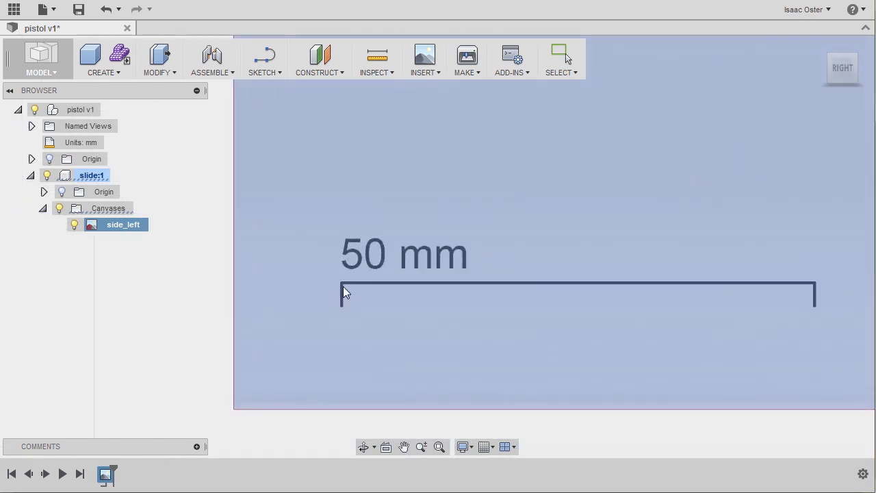
{"action": "left_click", "coordinate": [343, 283]}
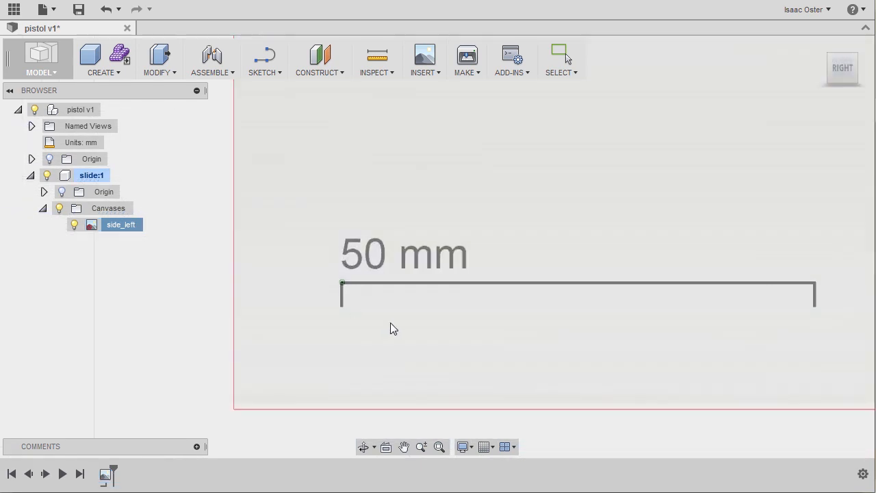
{"action": "left_click", "coordinate": [815, 283]}
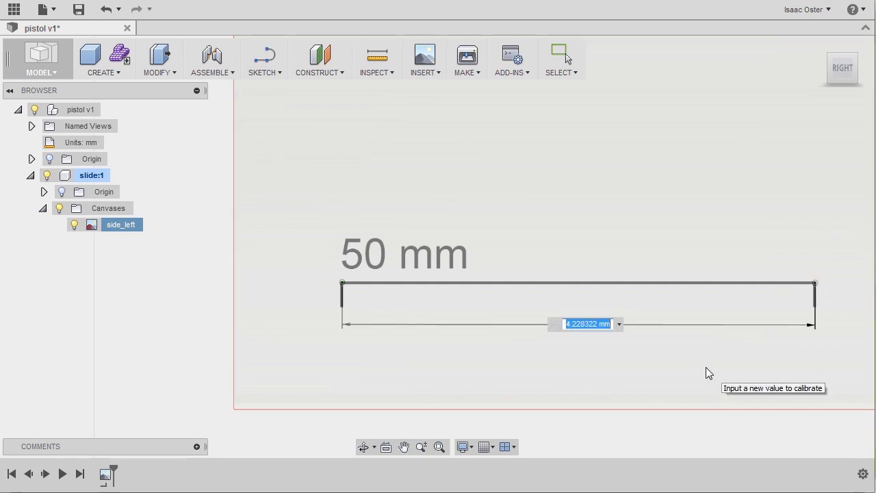
{"action": "type", "text": "50mm"}
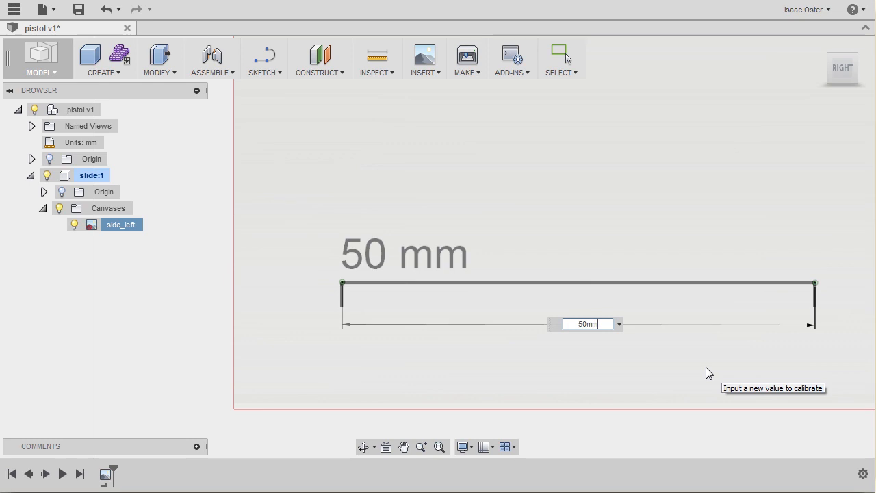
{"action": "key", "text": "Return"}
- Insert the front reference image as an attached canvas on the vertical origin plane that faces the front view
{"action": "scroll", "coordinate": [706, 367], "scroll_direction": "down", "scroll_amount": 10}
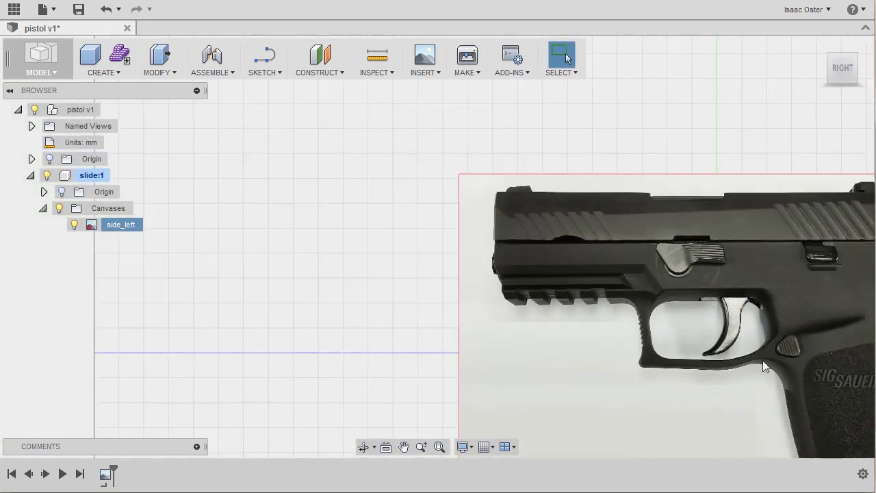
{"action": "middle_click_drag", "start_coordinate": [763, 360], "coordinate": [452, 273]}
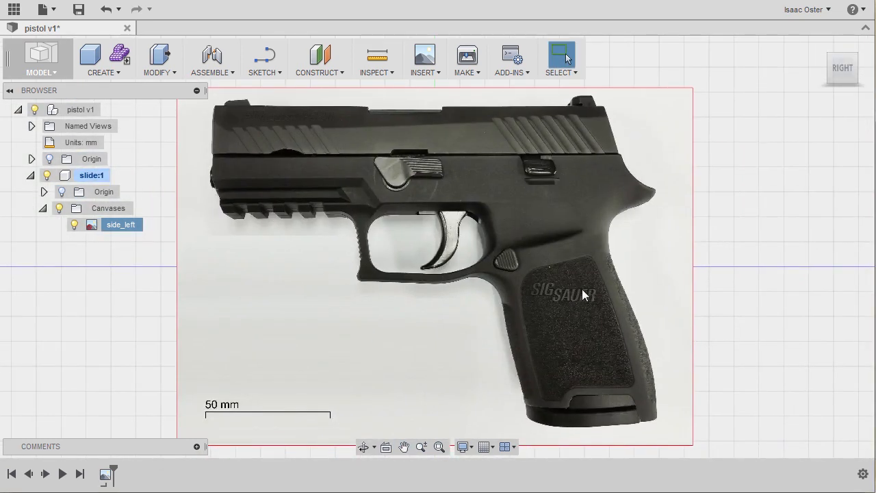
{"action": "middle_click_drag", "start_coordinate": [577, 289], "coordinate": [635, 285]}
{"action": "scroll", "coordinate": [635, 285], "scroll_direction": "down", "scroll_amount": 1}
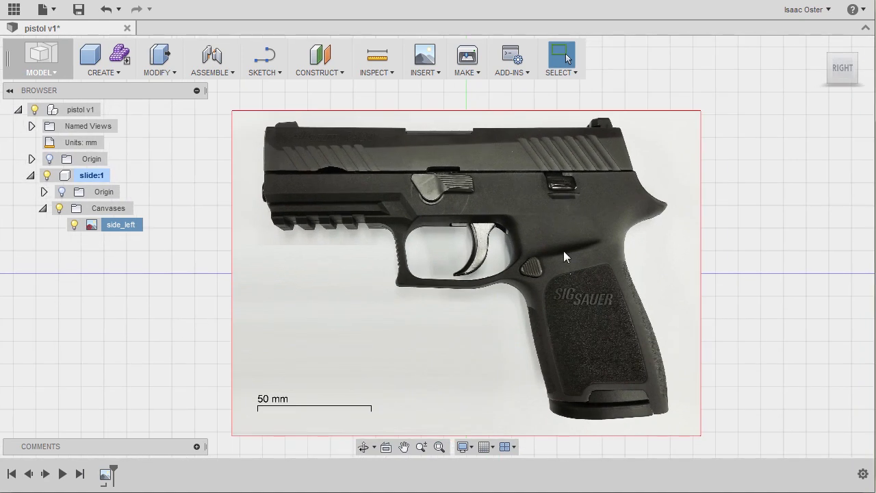
{"action": "middle_click_drag", "start_coordinate": [176, 248], "coordinate": [635, 288], "text": "shift"}
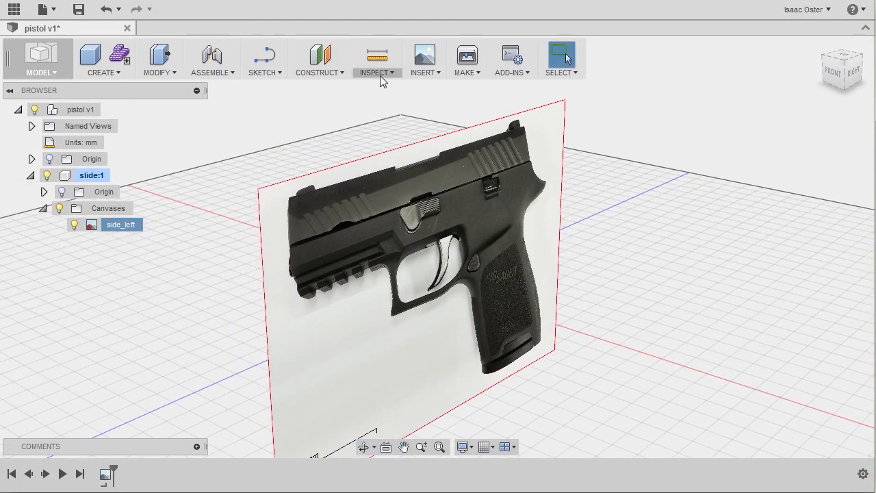
{"action": "left_click", "coordinate": [425, 68]}
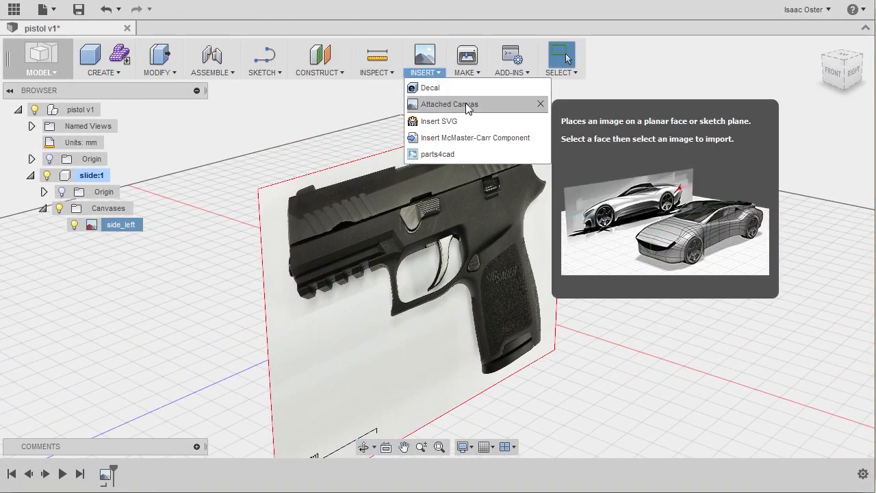
{"action": "left_click", "coordinate": [460, 103]}
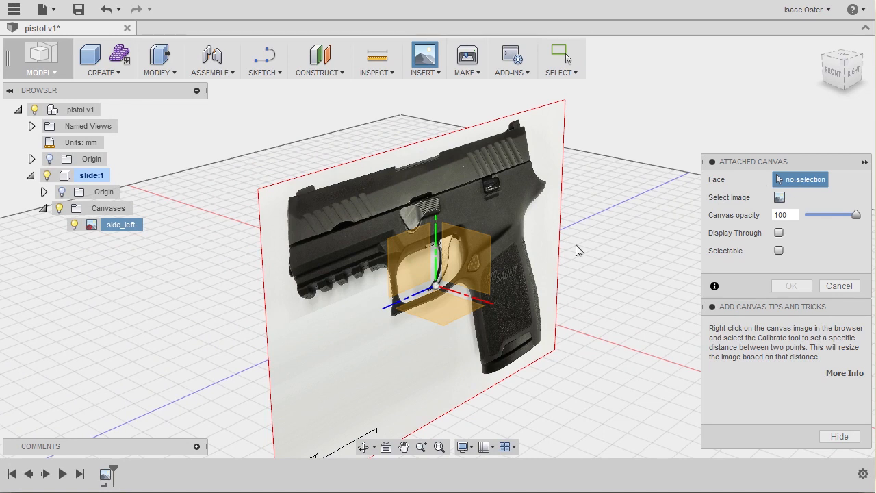
{"action": "left_click", "coordinate": [476, 251]}
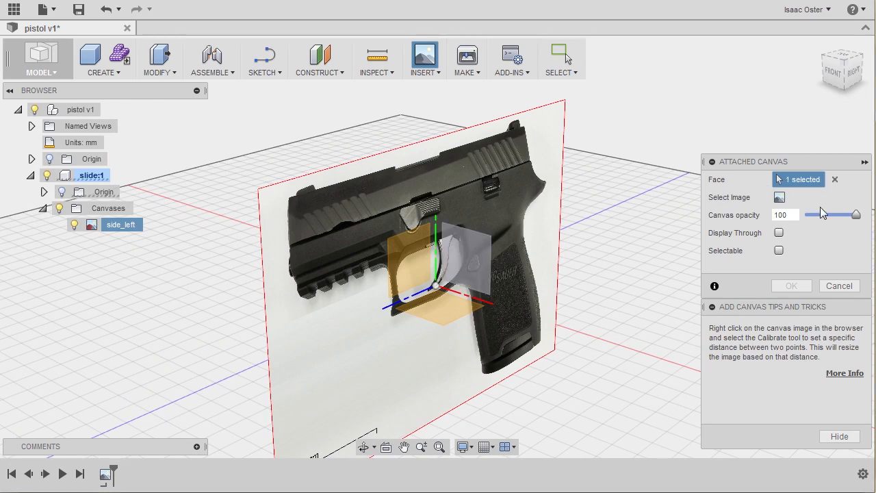
{"action": "left_click", "coordinate": [780, 197]}
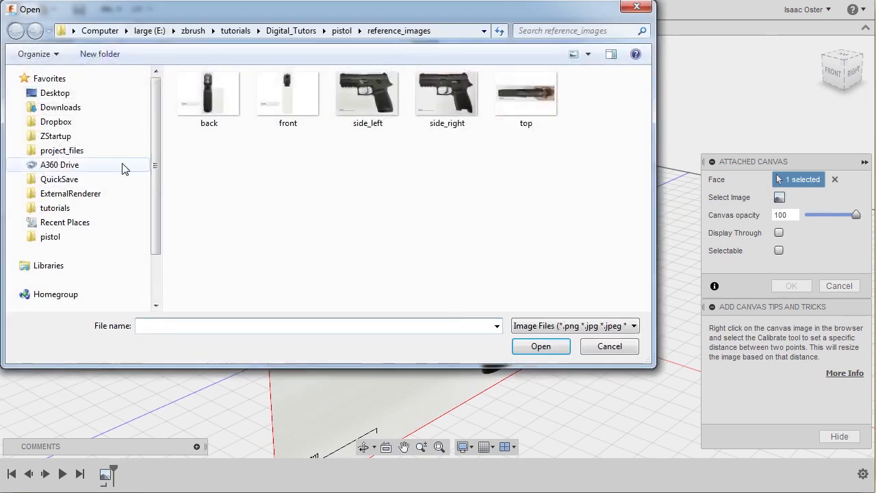
{"action": "left_click", "coordinate": [283, 94]}
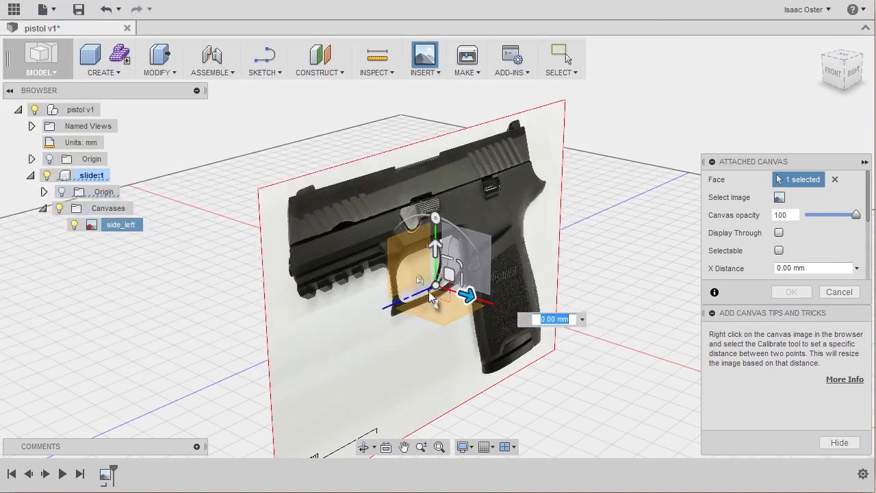
- Hide the side_left canvas and accept the front canvas at its default placement
{"action": "scroll", "coordinate": [430, 315], "scroll_direction": "up", "scroll_amount": 6}
{"action": "middle_click_drag", "start_coordinate": [415, 250], "coordinate": [451, 235], "text": "shift"}
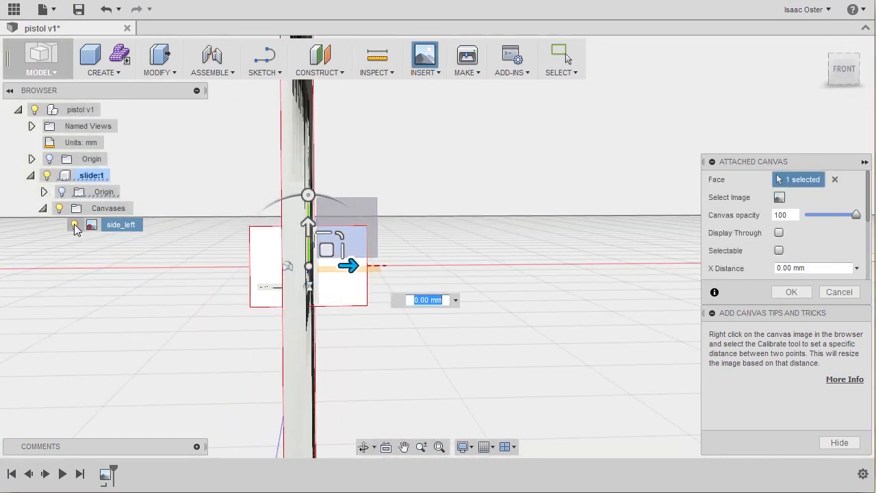
{"action": "middle_click_drag", "start_coordinate": [115, 235], "coordinate": [306, 258], "text": "shift"}
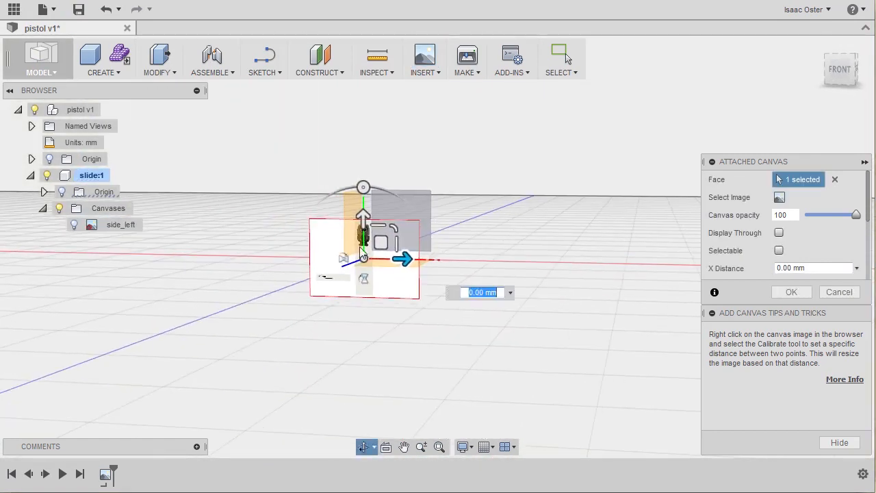
{"action": "scroll", "coordinate": [467, 176], "scroll_direction": "down", "scroll_amount": 1}
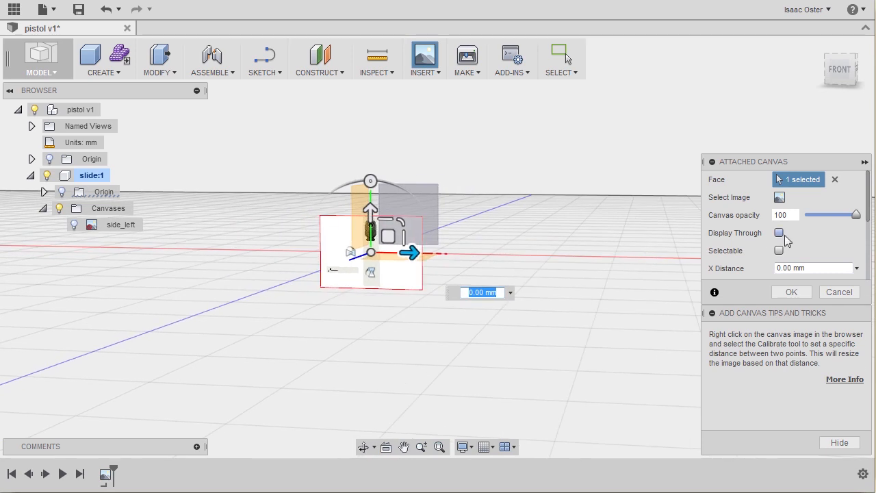
{"action": "left_click", "coordinate": [796, 293]}
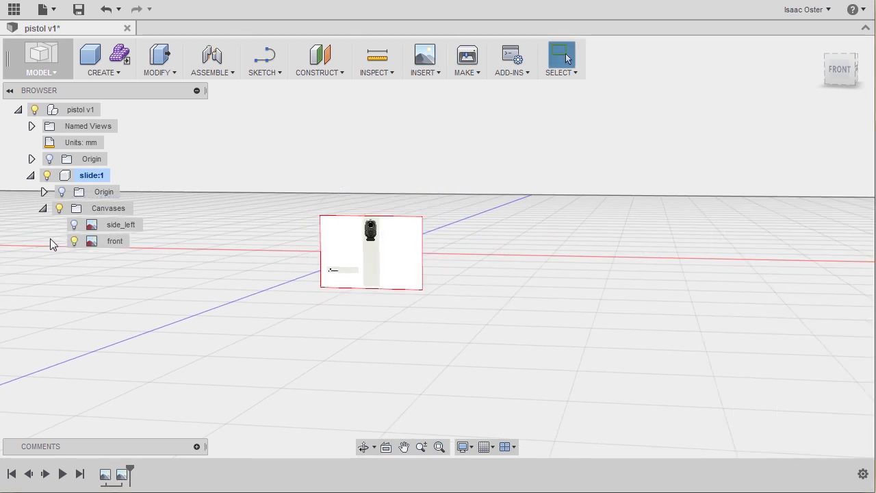
- Calibrate the front canvas by picking both ends of its scale bar and setting the distance to 50 mm
{"action": "right_click", "coordinate": [113, 243]}
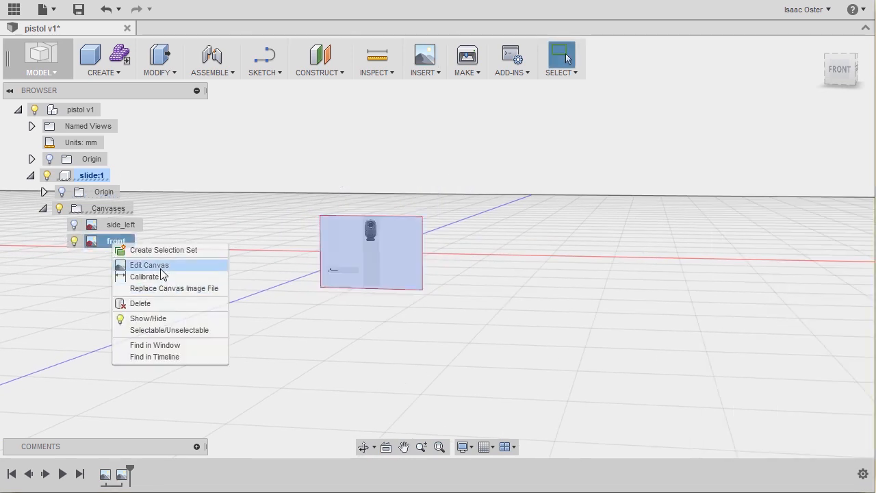
{"action": "left_click", "coordinate": [168, 267]}
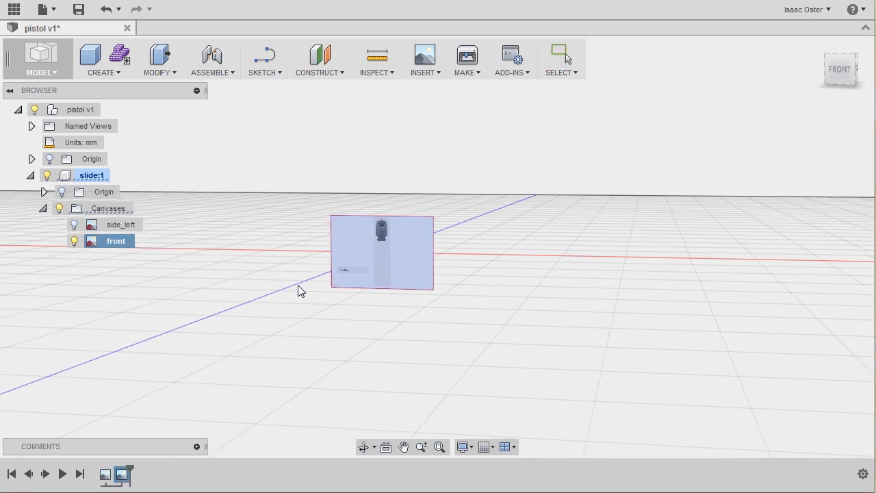
{"action": "left_click", "coordinate": [840, 69]}
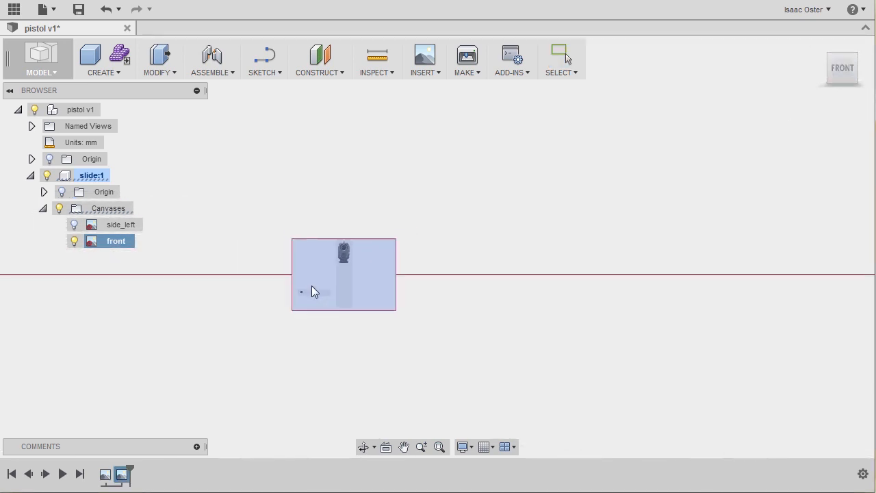
{"action": "scroll", "coordinate": [319, 300], "scroll_direction": "up", "scroll_amount": 10}
{"action": "scroll", "coordinate": [440, 329], "scroll_direction": "up", "scroll_amount": 3}
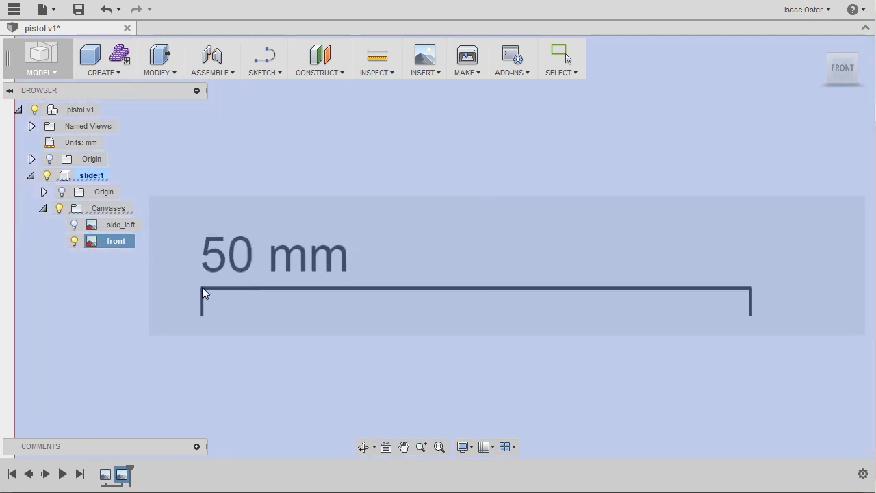
{"action": "left_click", "coordinate": [201, 288]}
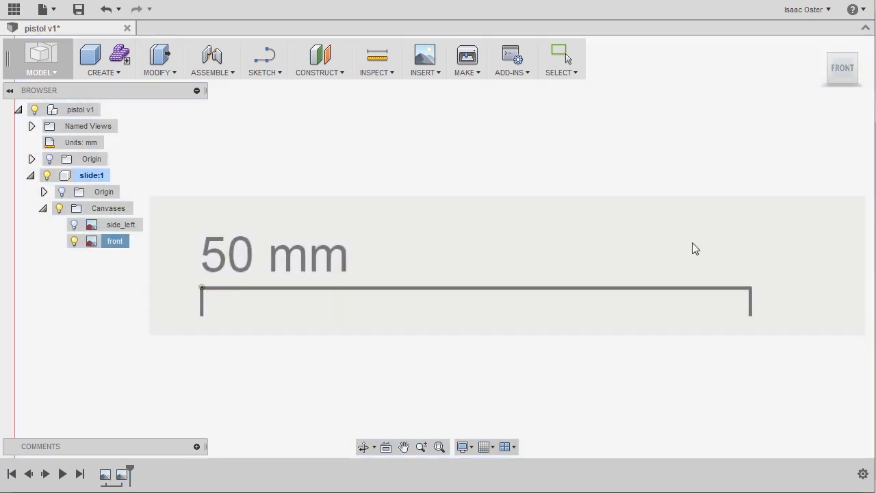
{"action": "left_click", "coordinate": [750, 288]}
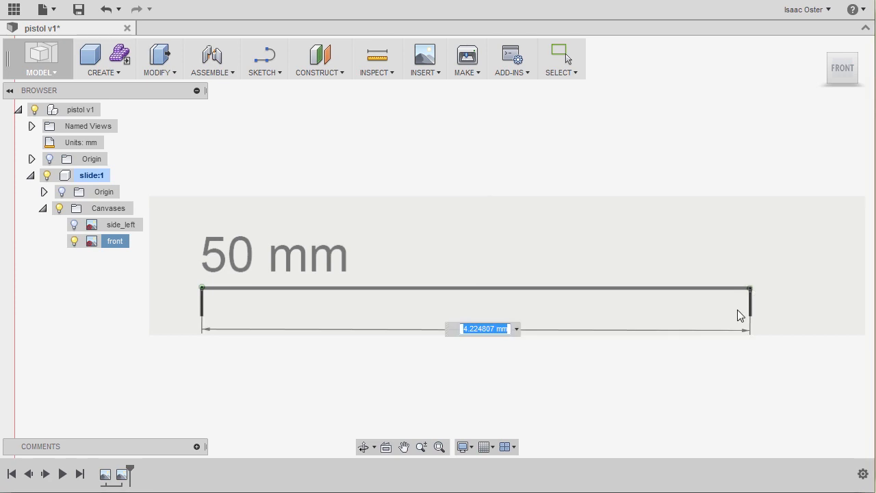
{"action": "key", "text": "Return"}
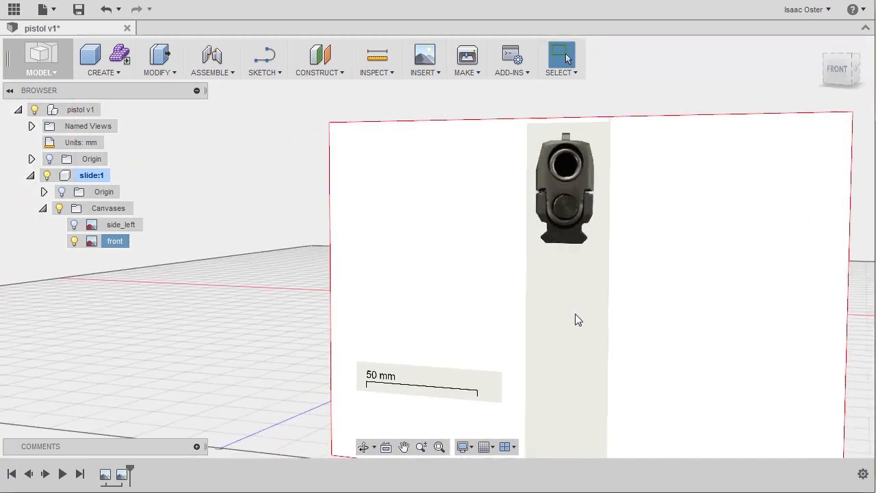
- Show the side_left canvas again and edit it to display through with a canvas opacity of 50
{"action": "left_click", "coordinate": [74, 225]}
{"action": "middle_click_drag", "start_coordinate": [421, 294], "coordinate": [298, 304], "text": "shift"}
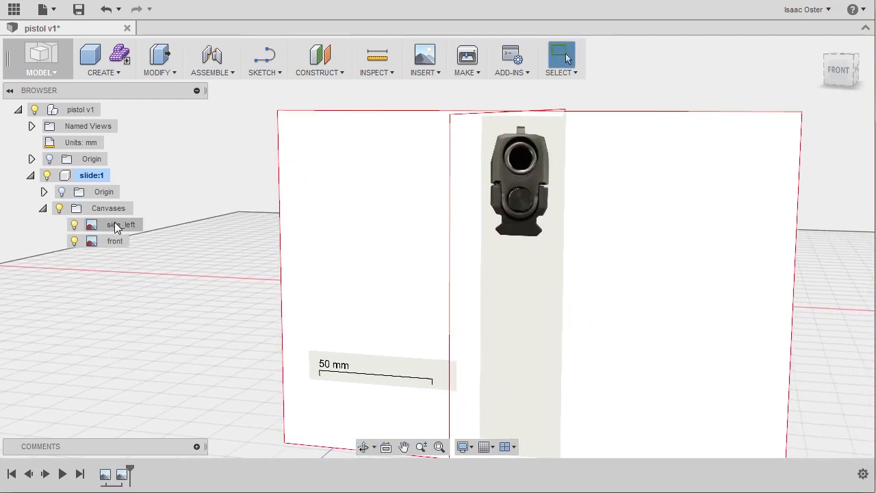
{"action": "middle_click_drag", "start_coordinate": [501, 235], "coordinate": [452, 238], "text": "shift"}
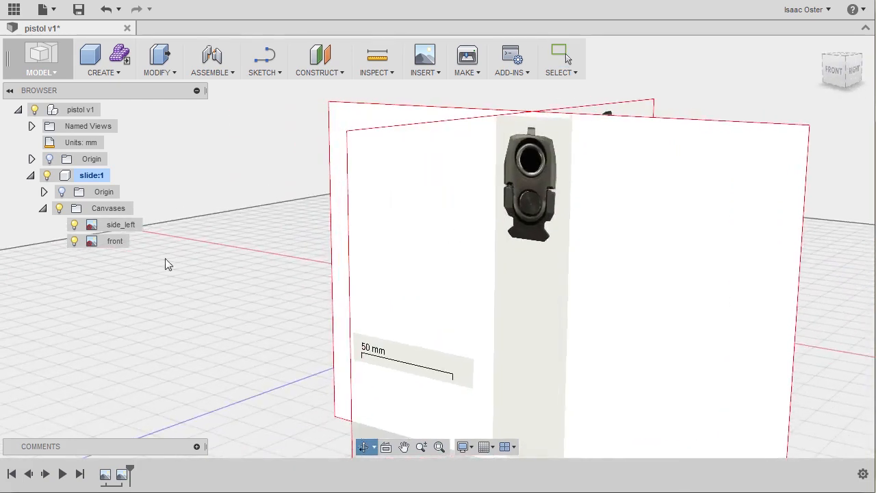
{"action": "right_click", "coordinate": [128, 228]}
{"action": "left_click", "coordinate": [176, 249]}
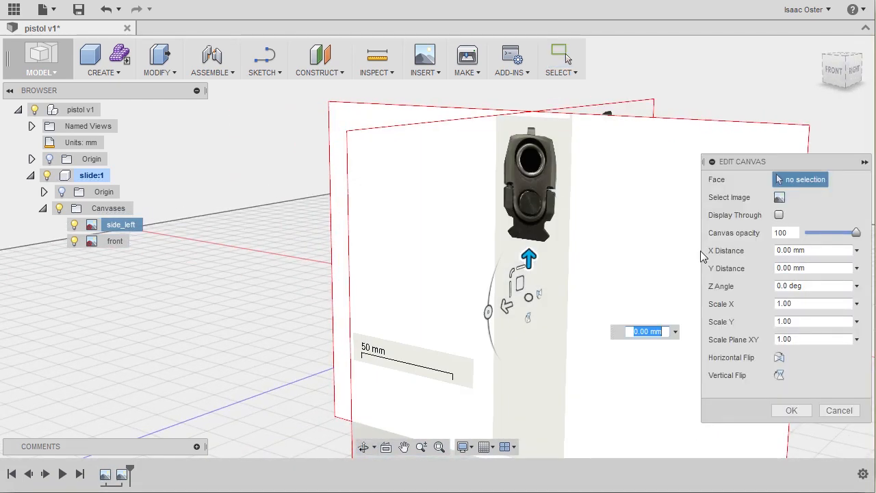
{"action": "left_click", "coordinate": [779, 215]}
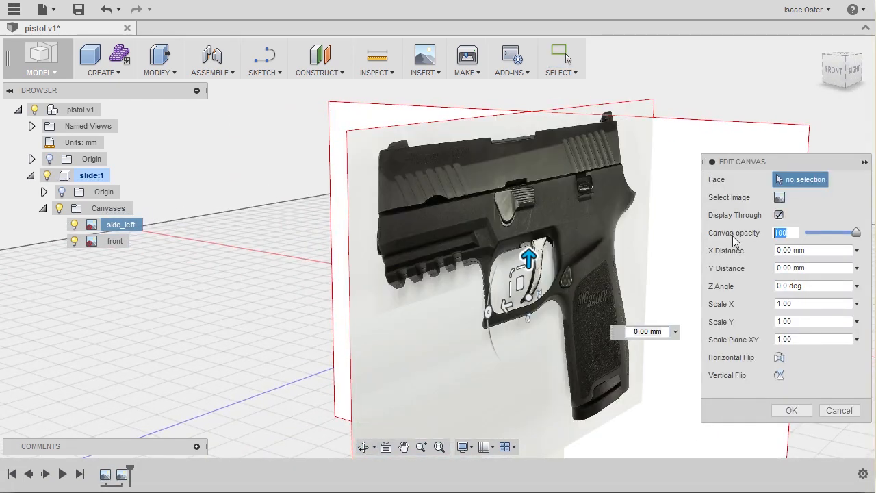
{"action": "type", "text": "50"}
{"action": "key", "text": "Return"}
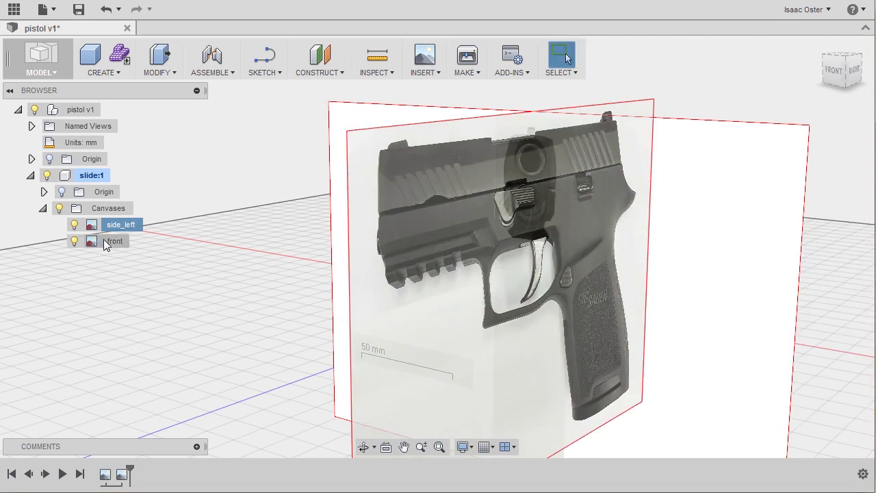
- Edit the front canvas to display through with a canvas opacity of 75
{"action": "right_click", "coordinate": [121, 241]}
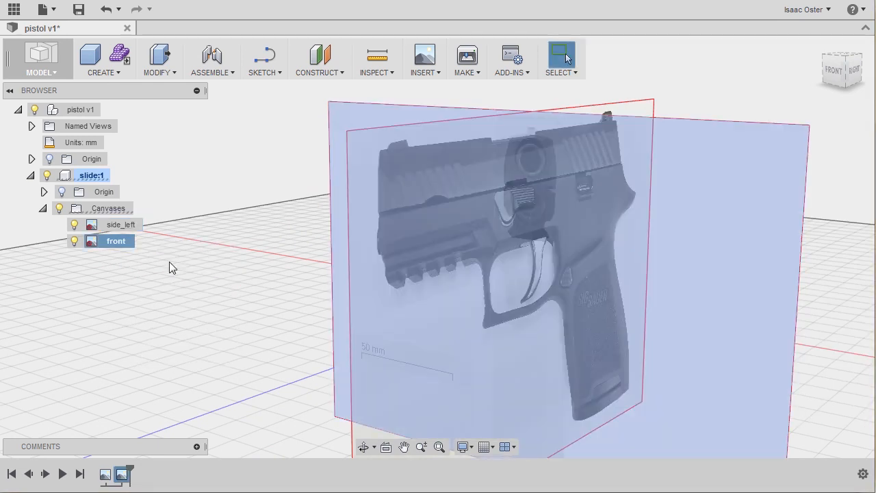
{"action": "left_click", "coordinate": [172, 264]}
{"action": "left_click", "coordinate": [780, 215]}
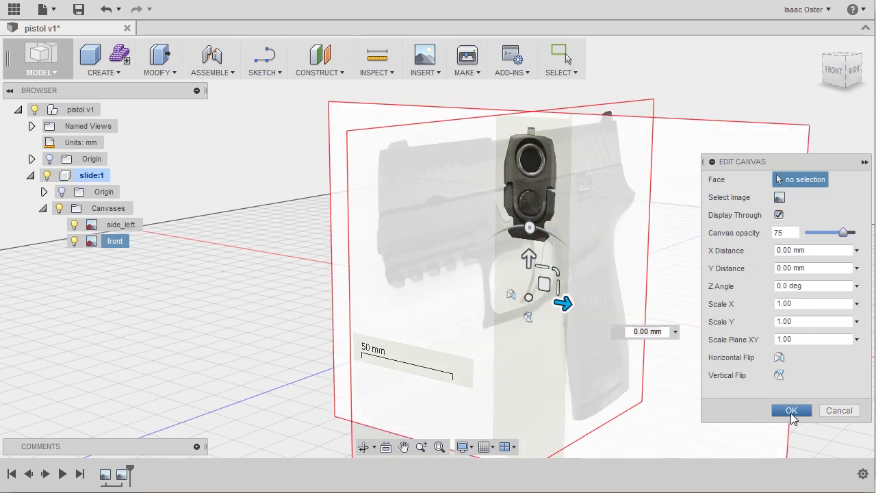
{"action": "left_click", "coordinate": [791, 410]}
{"action": "middle_click_drag", "start_coordinate": [648, 308], "coordinate": [545, 200]}
{"action": "middle_click_drag", "start_coordinate": [498, 286], "coordinate": [131, 343], "text": "shift"}
{"action": "middle_click_drag", "start_coordinate": [190, 335], "coordinate": [230, 273], "text": "shift"}
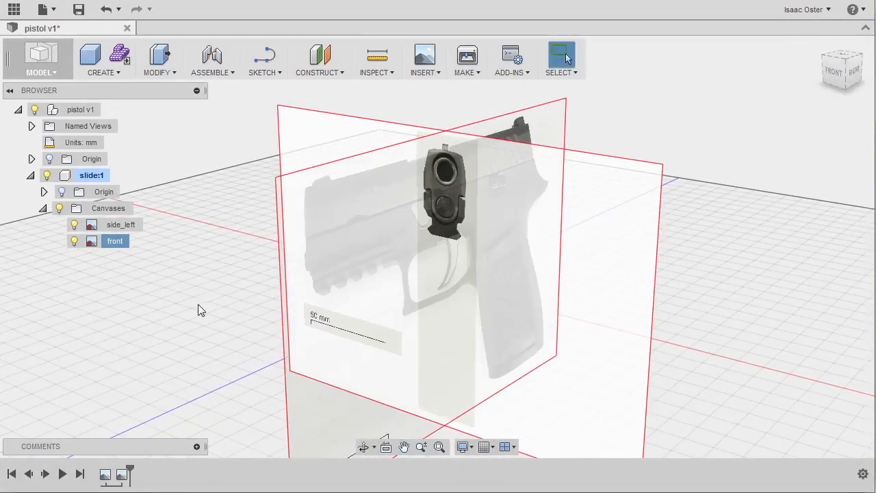